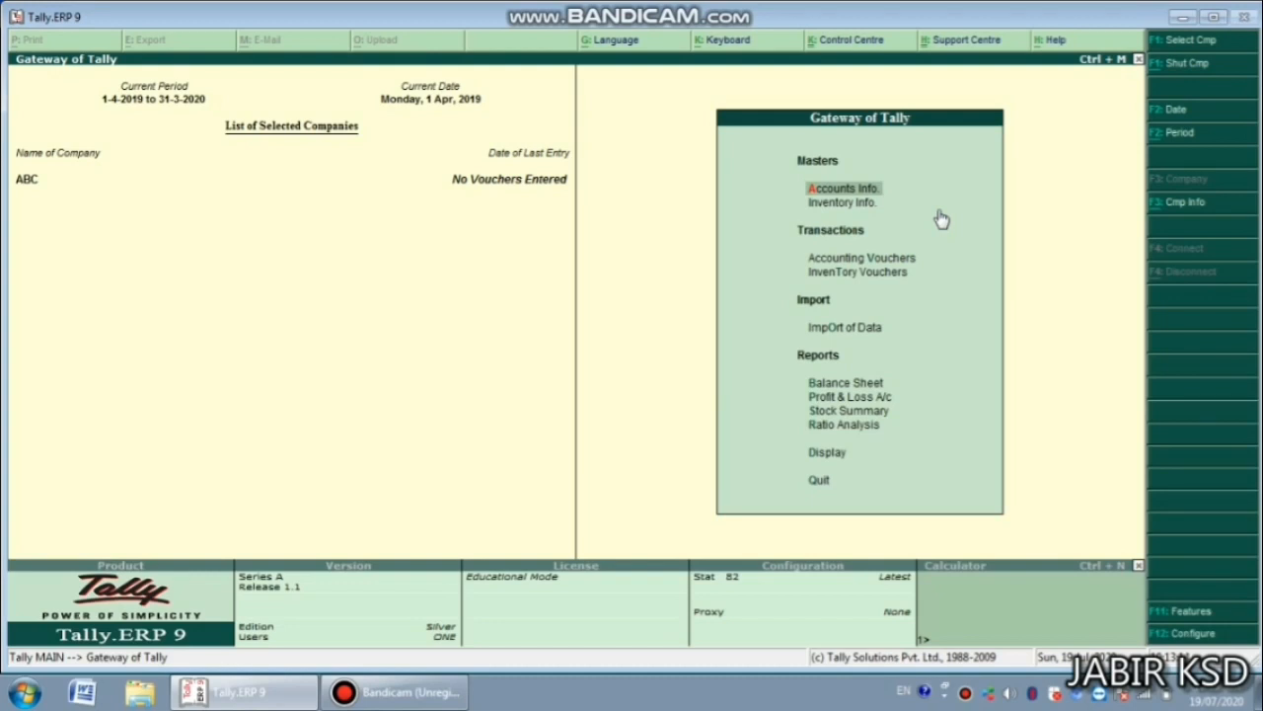
View the list of existing single ledgers for company ABC, then close the list.
click(822, 189)
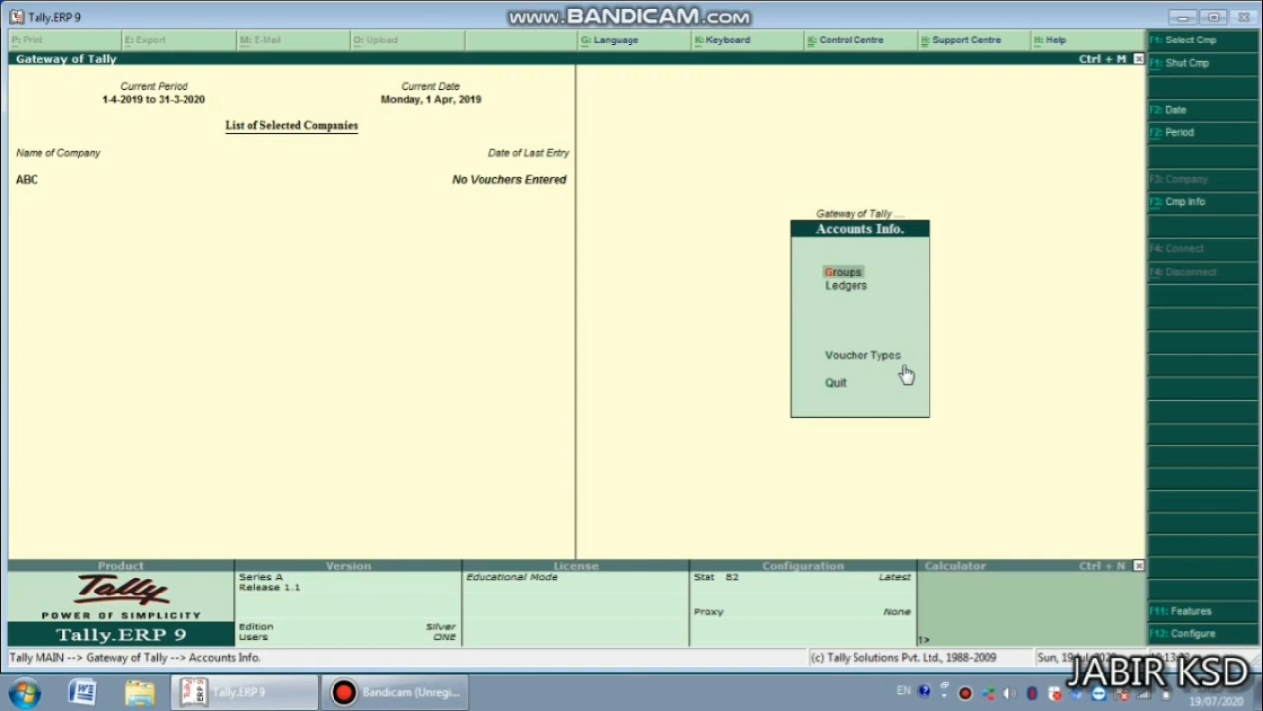
click(846, 286)
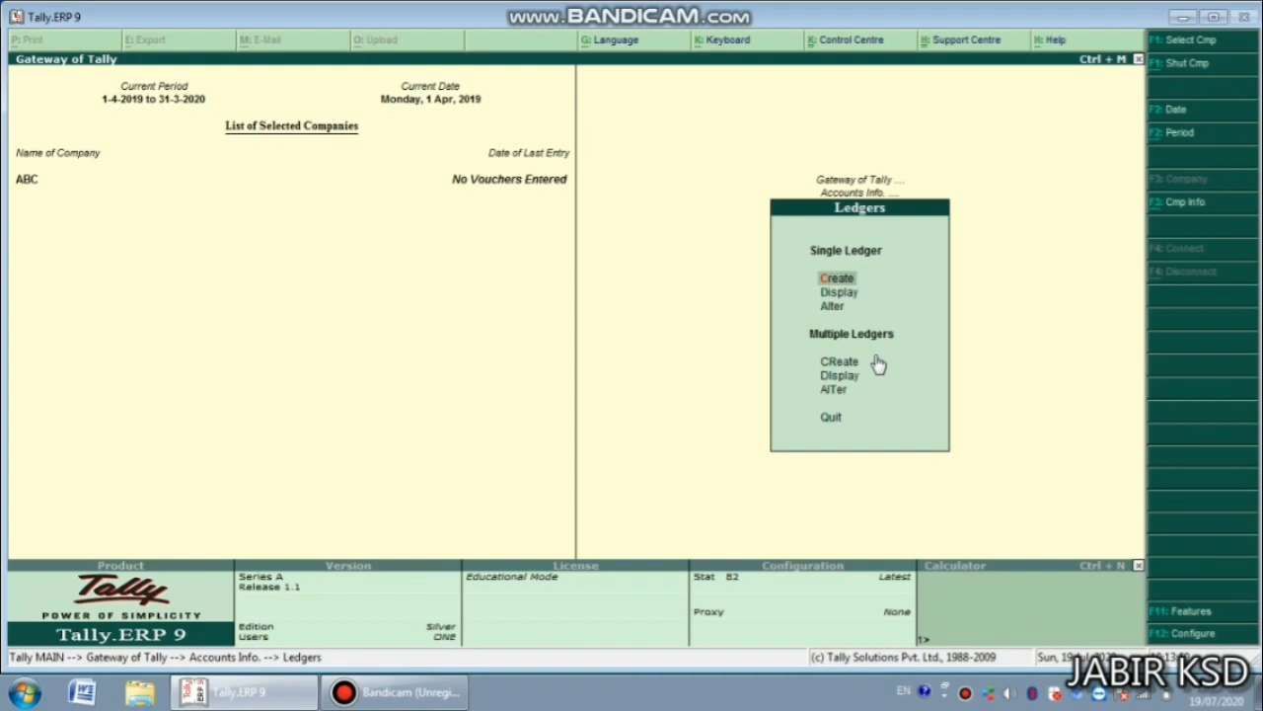
click(839, 293)
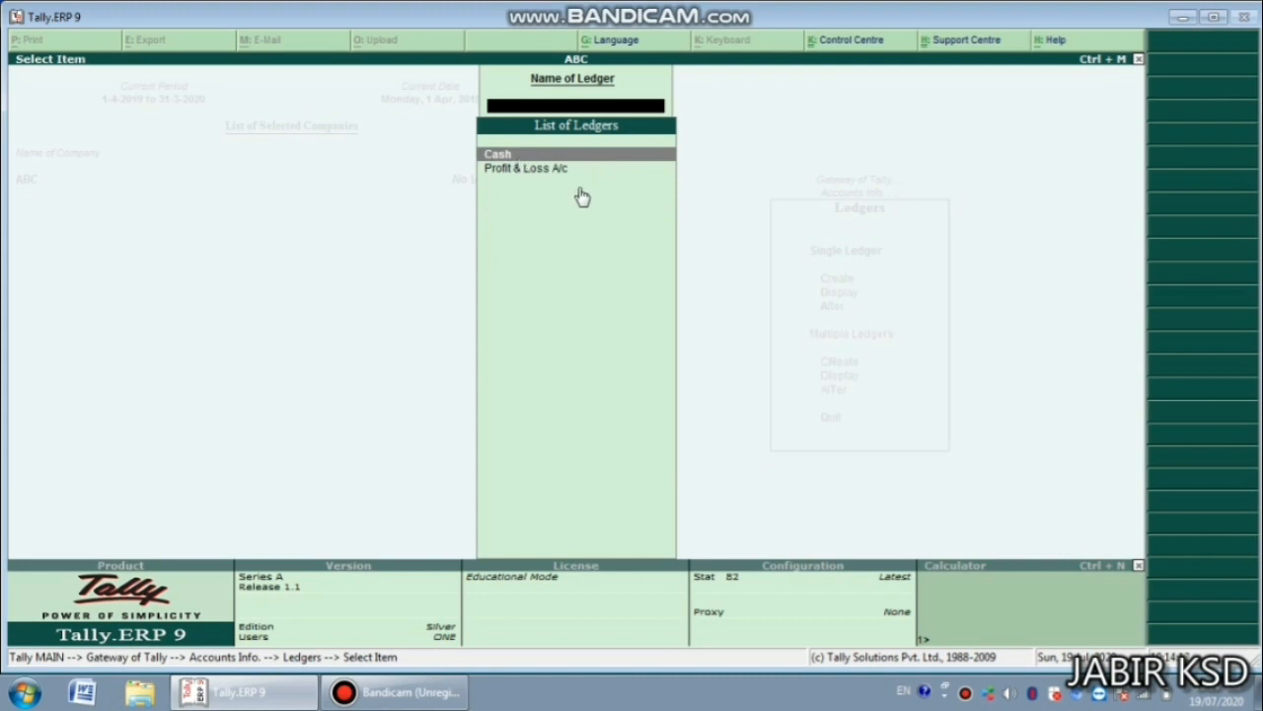
key(Escape)
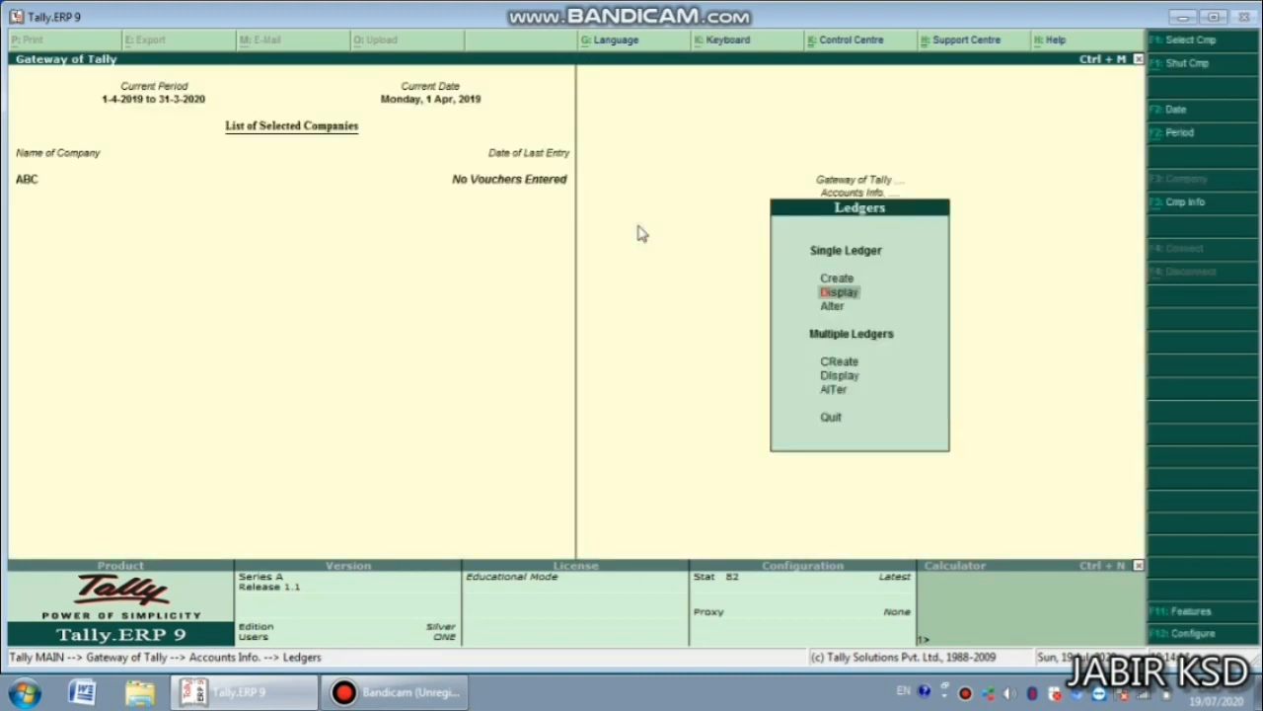
Start creating a single ledger named CAPITAL and place it under the Capital Account group.
click(845, 280)
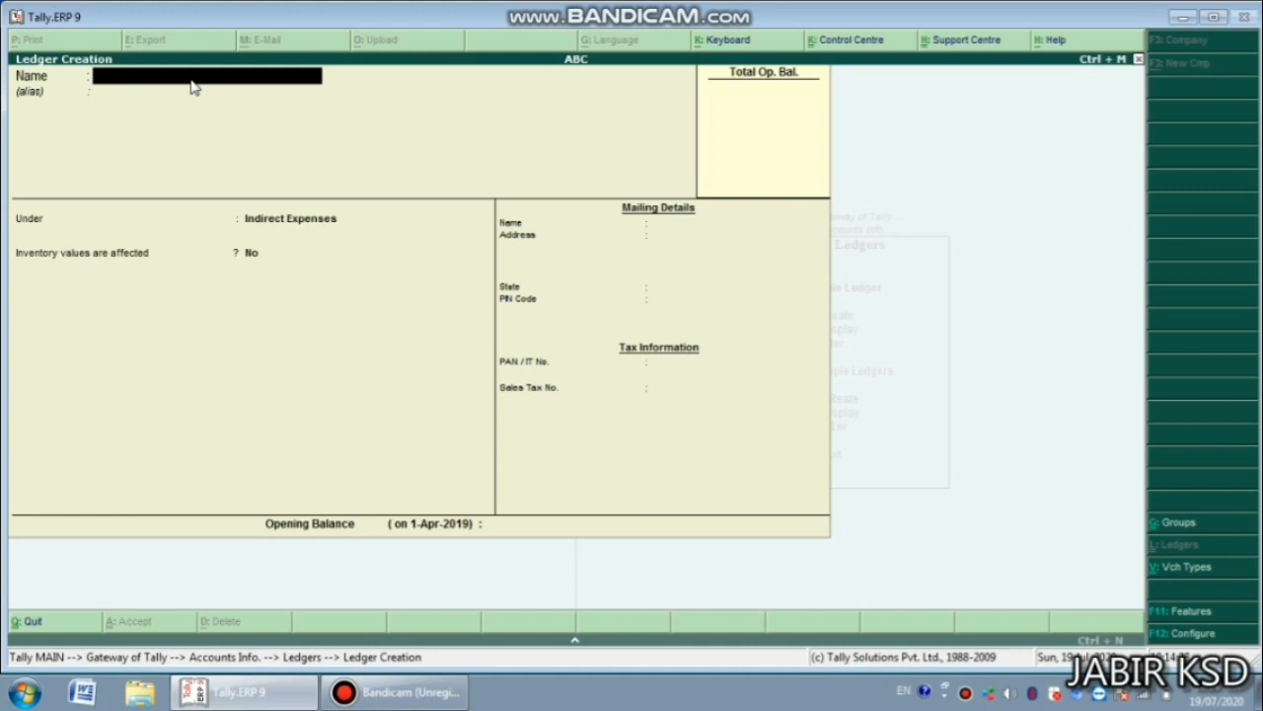
text(CAPITAL)
key(Return)
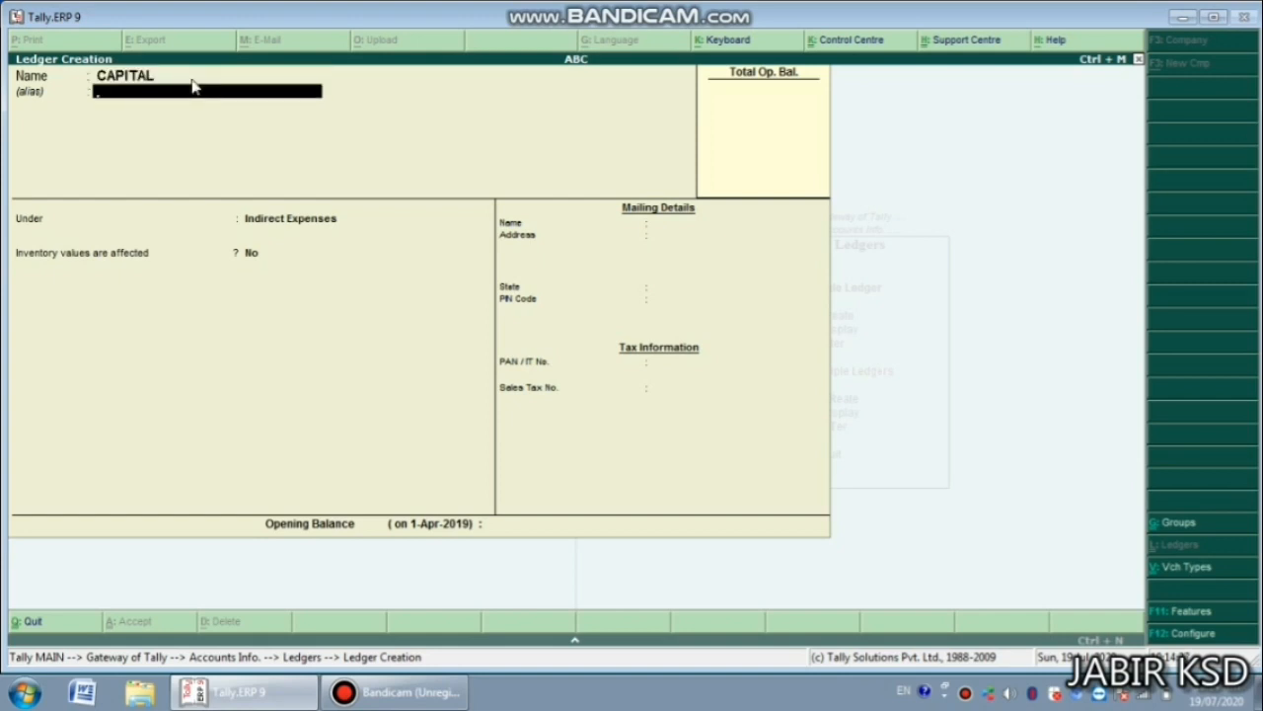
key(Return)
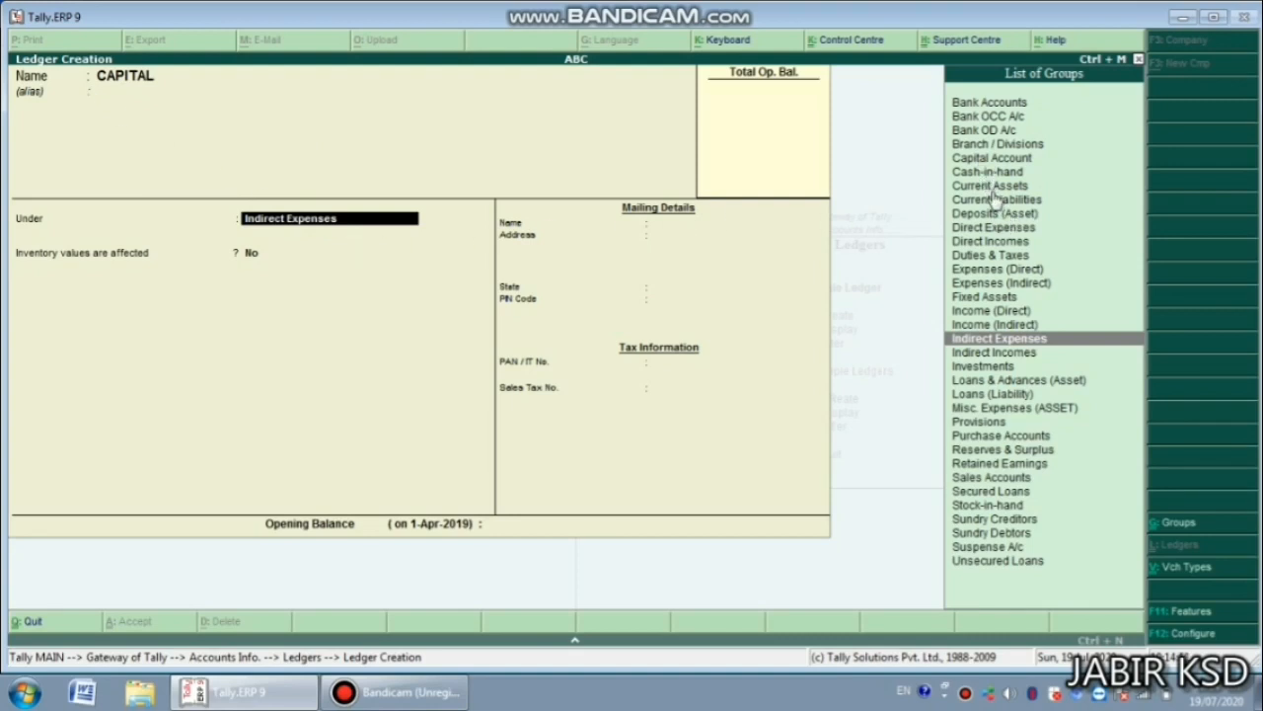
click(991, 158)
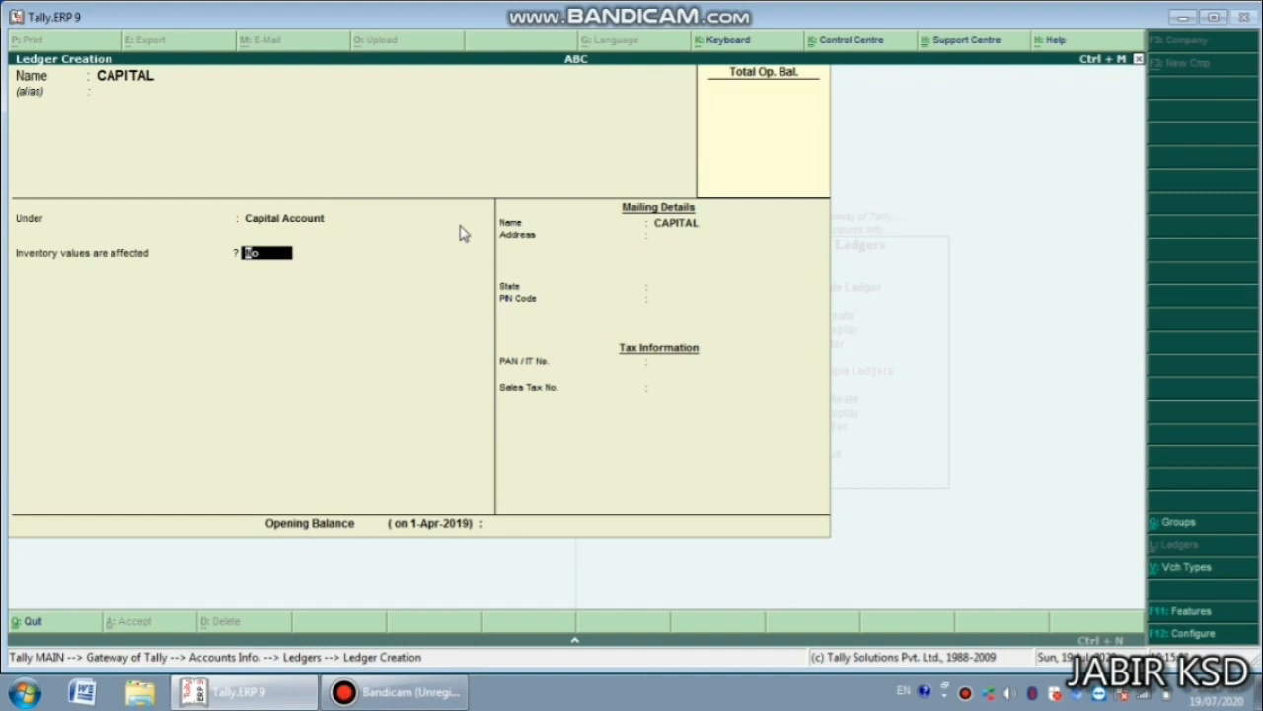
Keep inventory values unaffected and set the CAPITAL ledger's mailing state to Kerala, leaving the address, PIN code and tax fields blank.
key(Return)
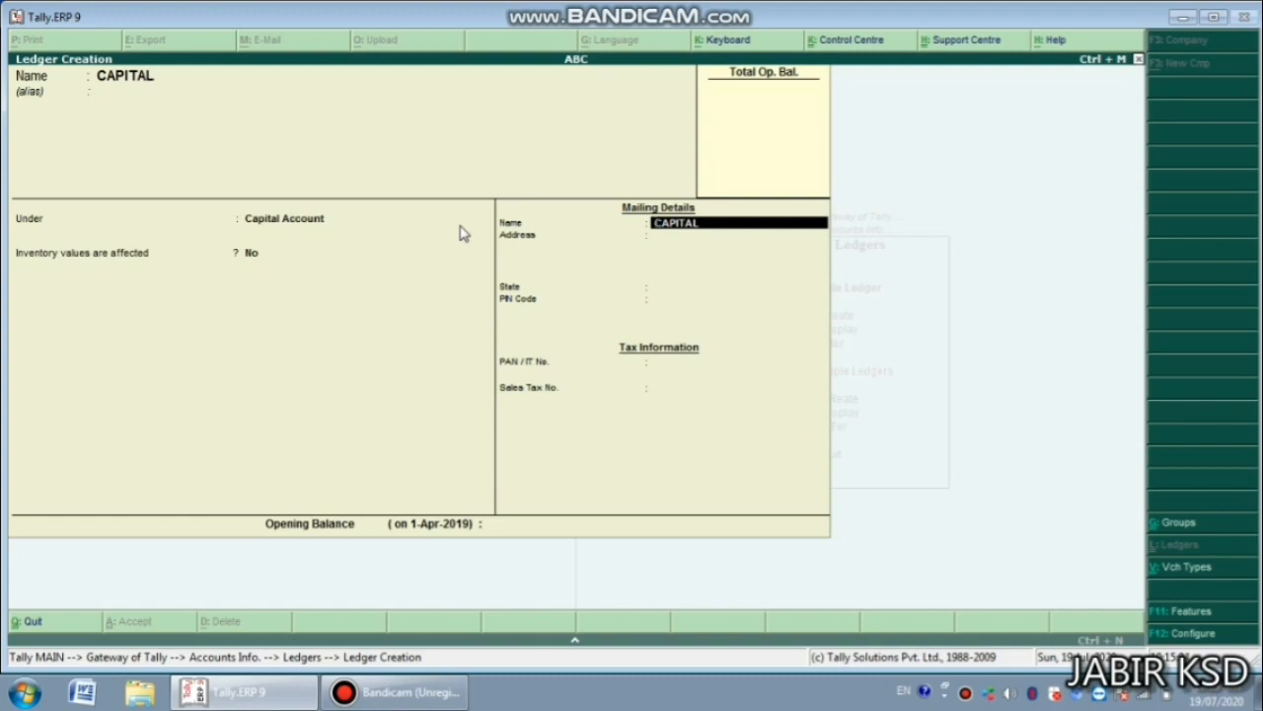
key(Return)
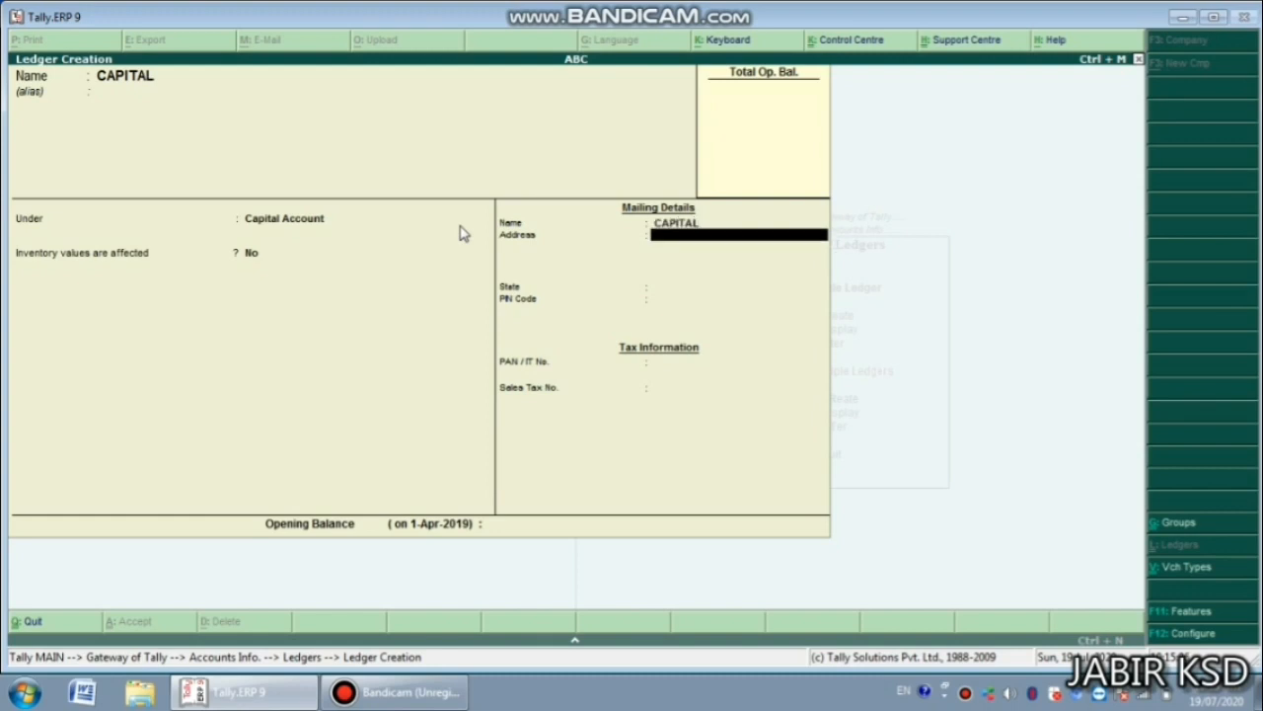
key(Return)
text(KERA)
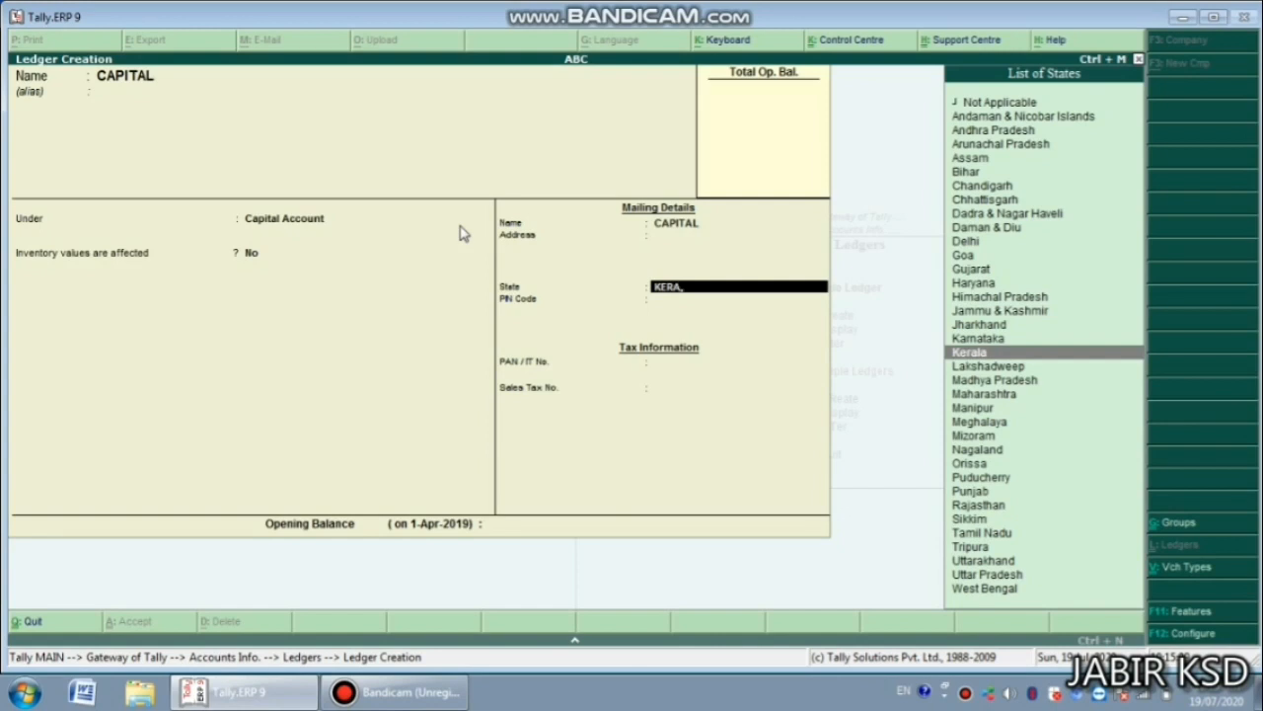
key(Return)
key(Return)
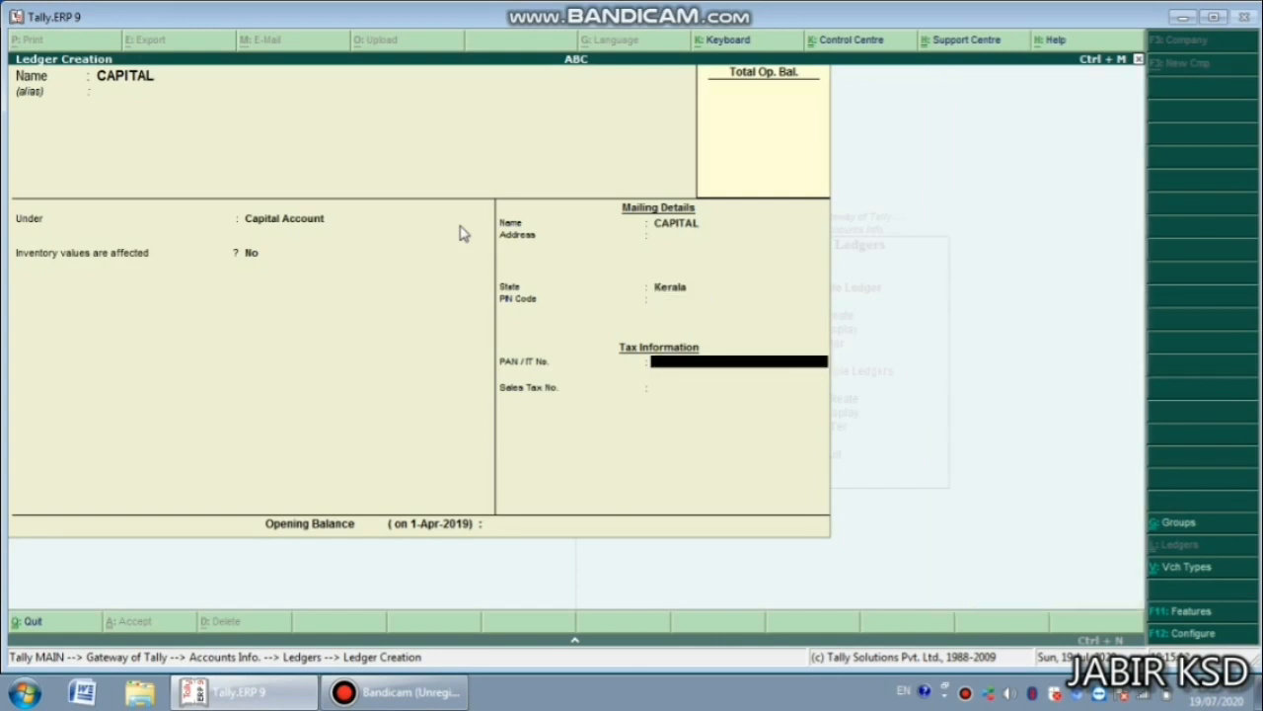
key(Return)
key(Return)
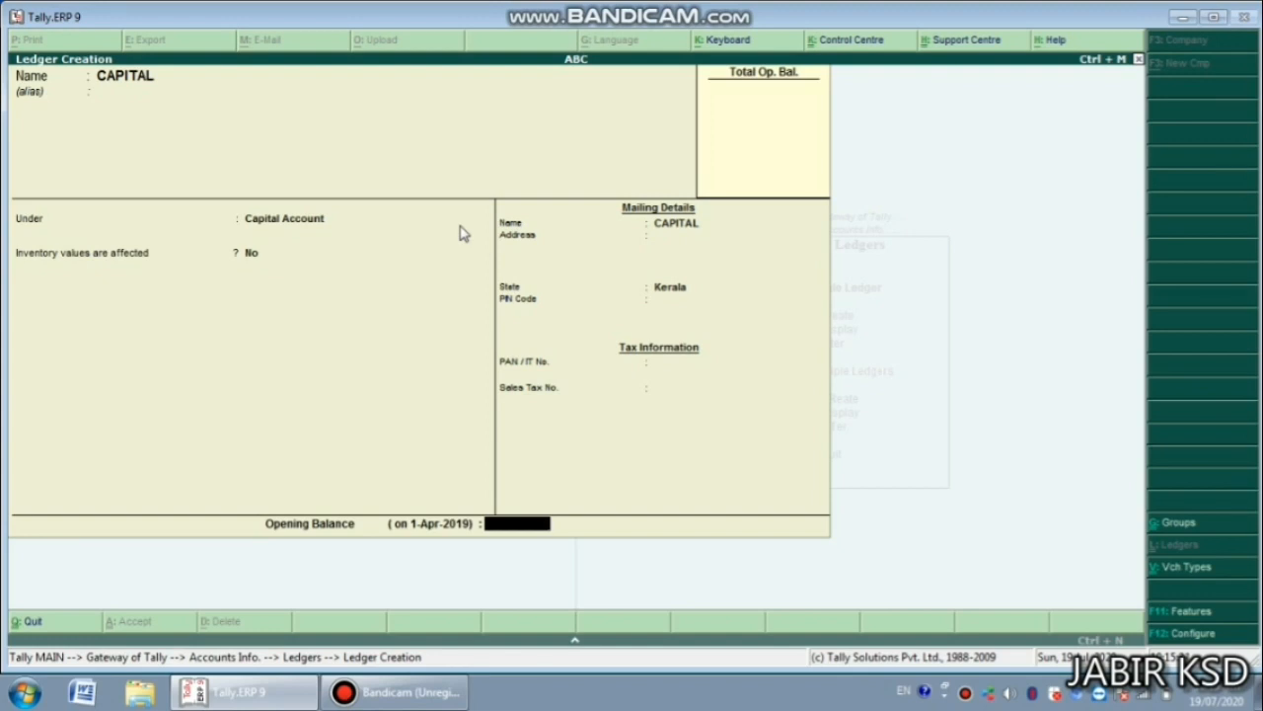
Give the CAPITAL ledger an opening balance of 200000 Cr and save the ledger.
text(200000)
key(Return)
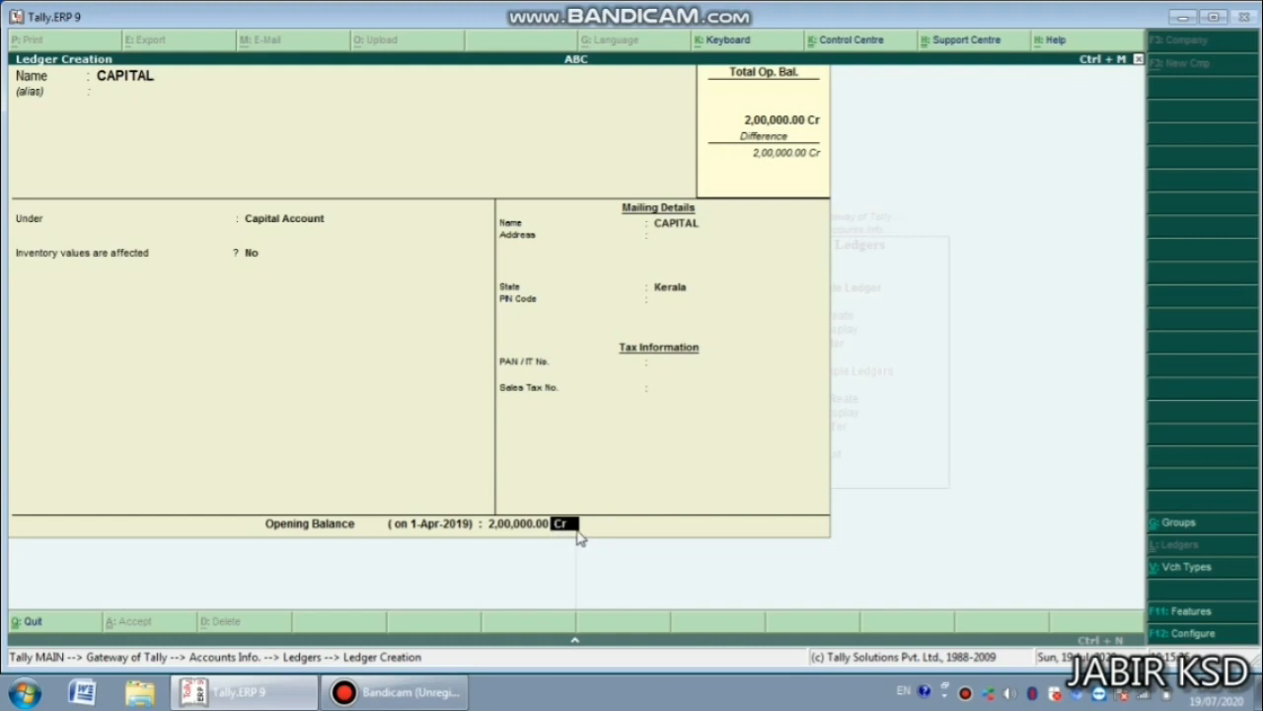
key(Return)
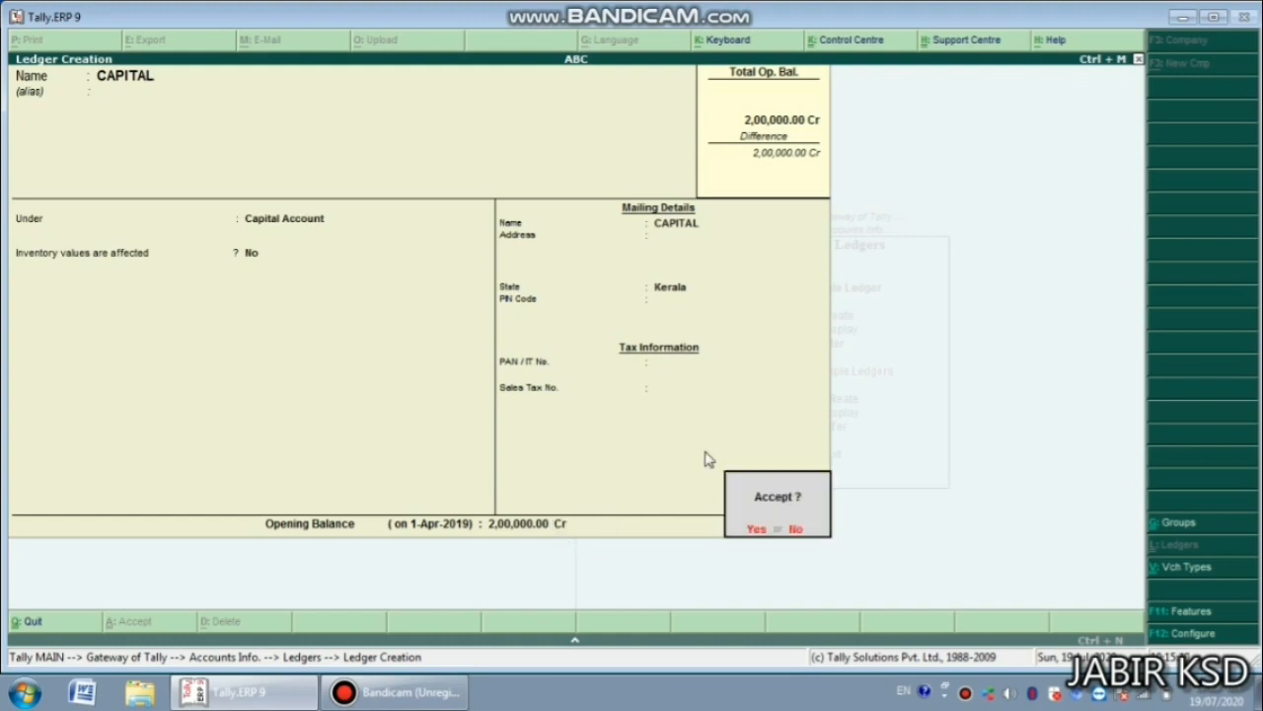
key(Return)
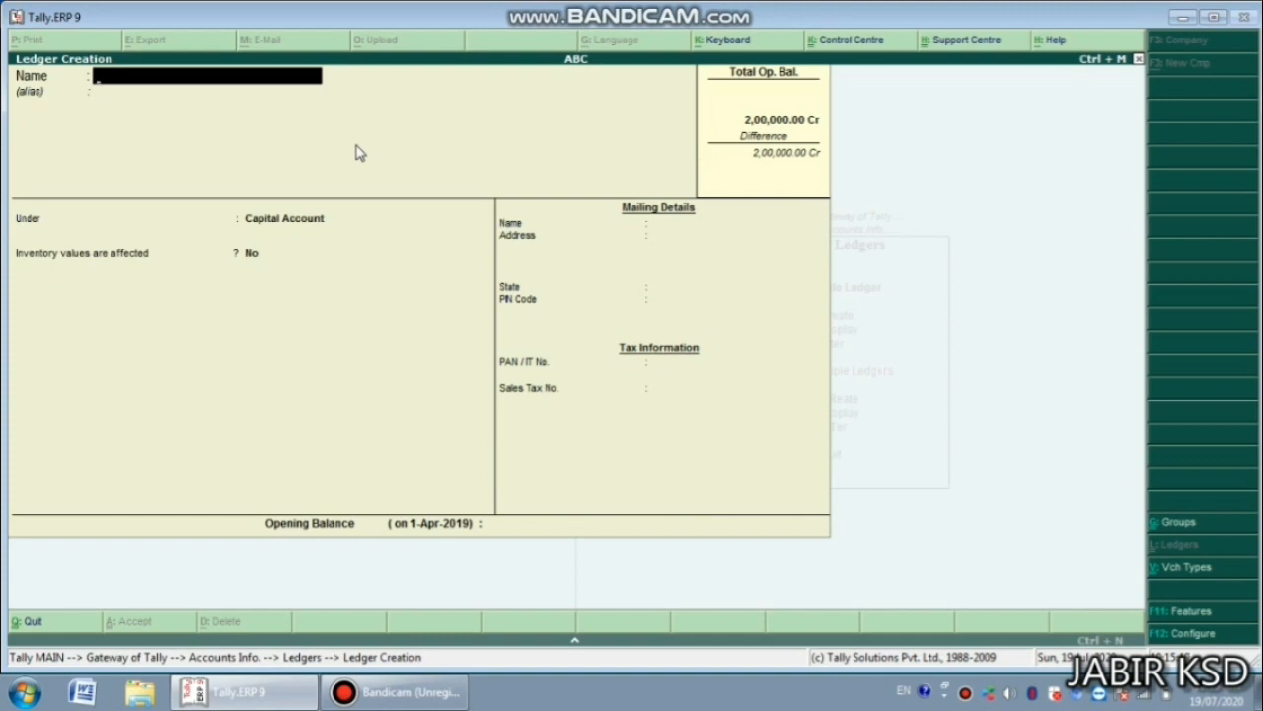
Name the new ledger SALARY and place it under Indirect Expenses, keeping inventory values unaffected.
text(SALARY)
key(Return)
key(Return)
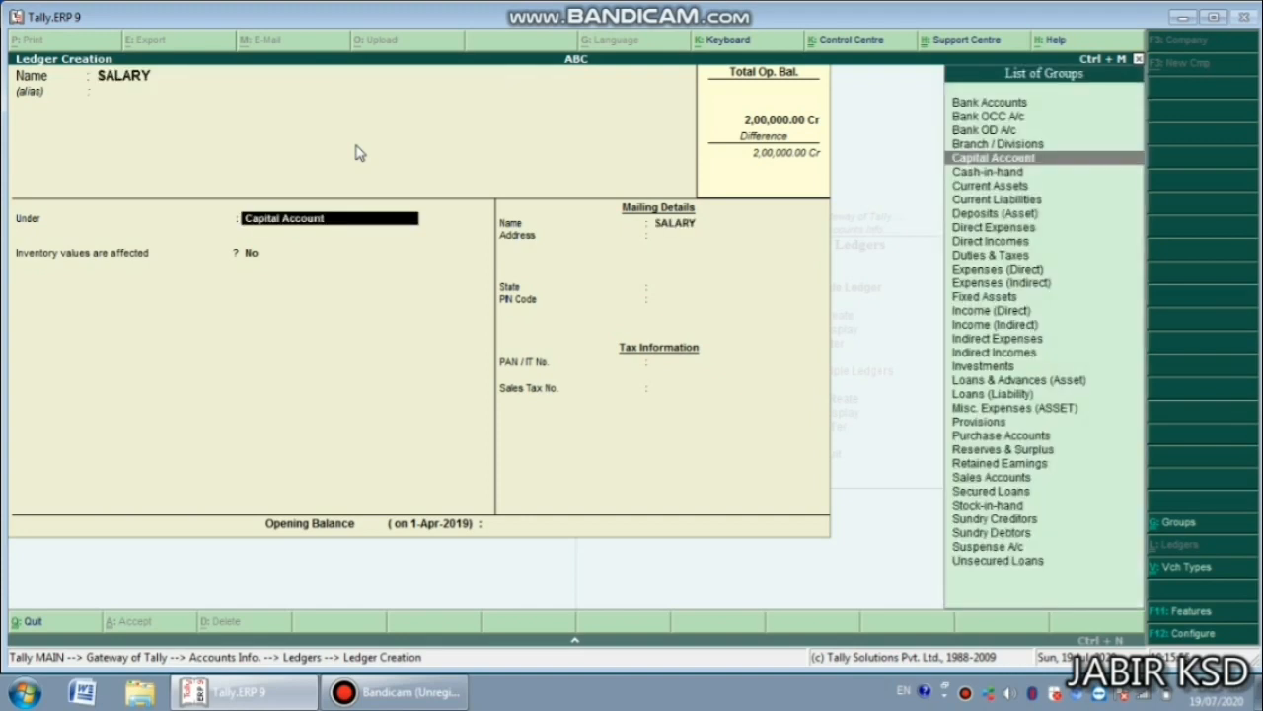
click(999, 339)
key(Return)
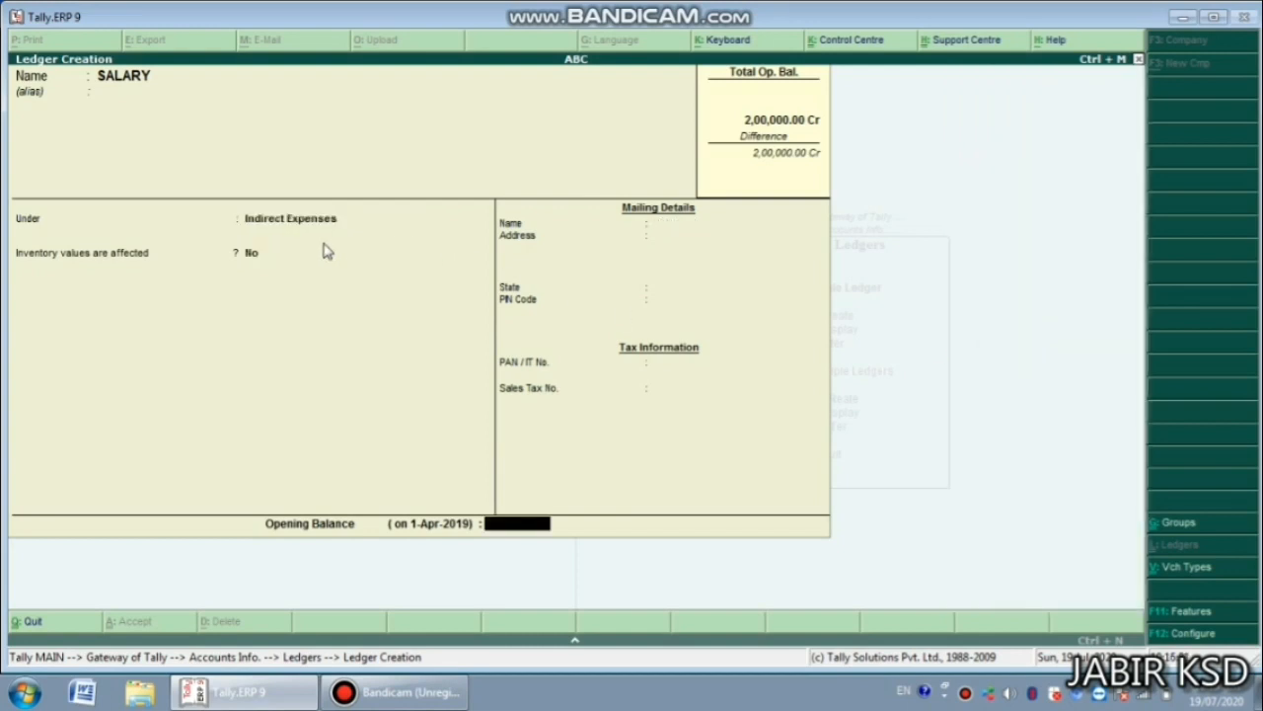
key(Return)
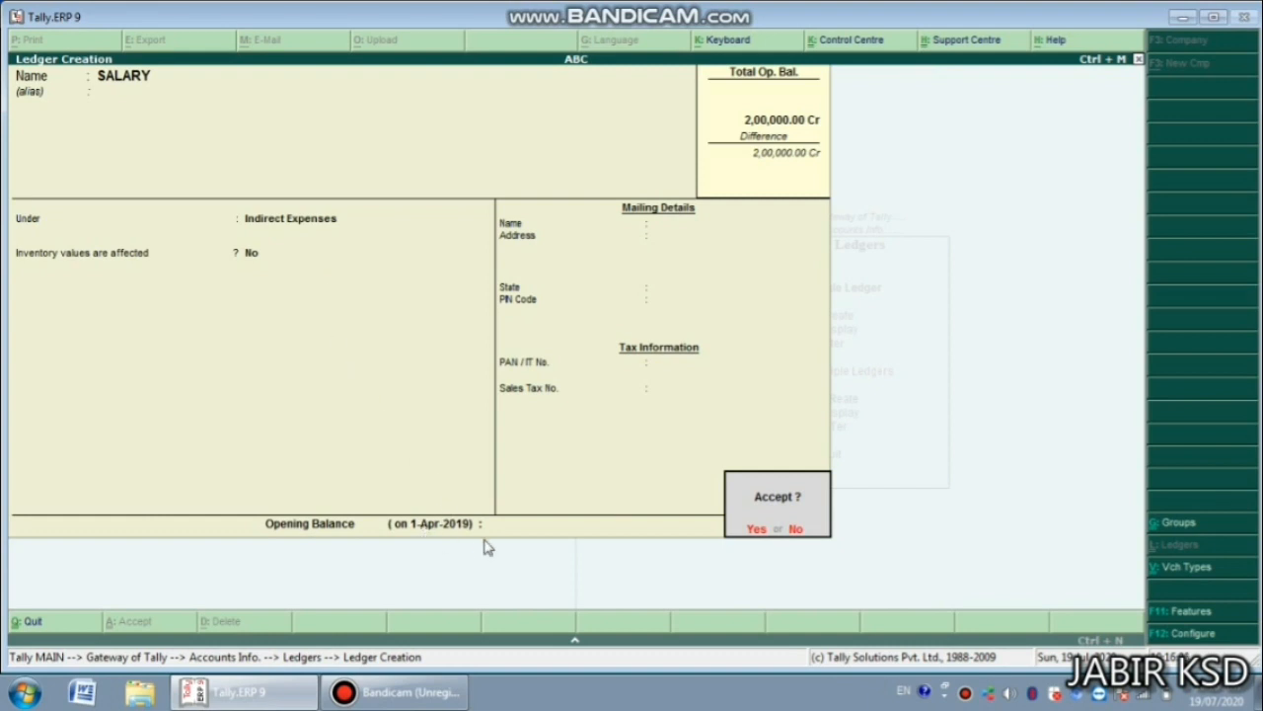
click(793, 529)
key(Return)
key(Return)
key(Return)
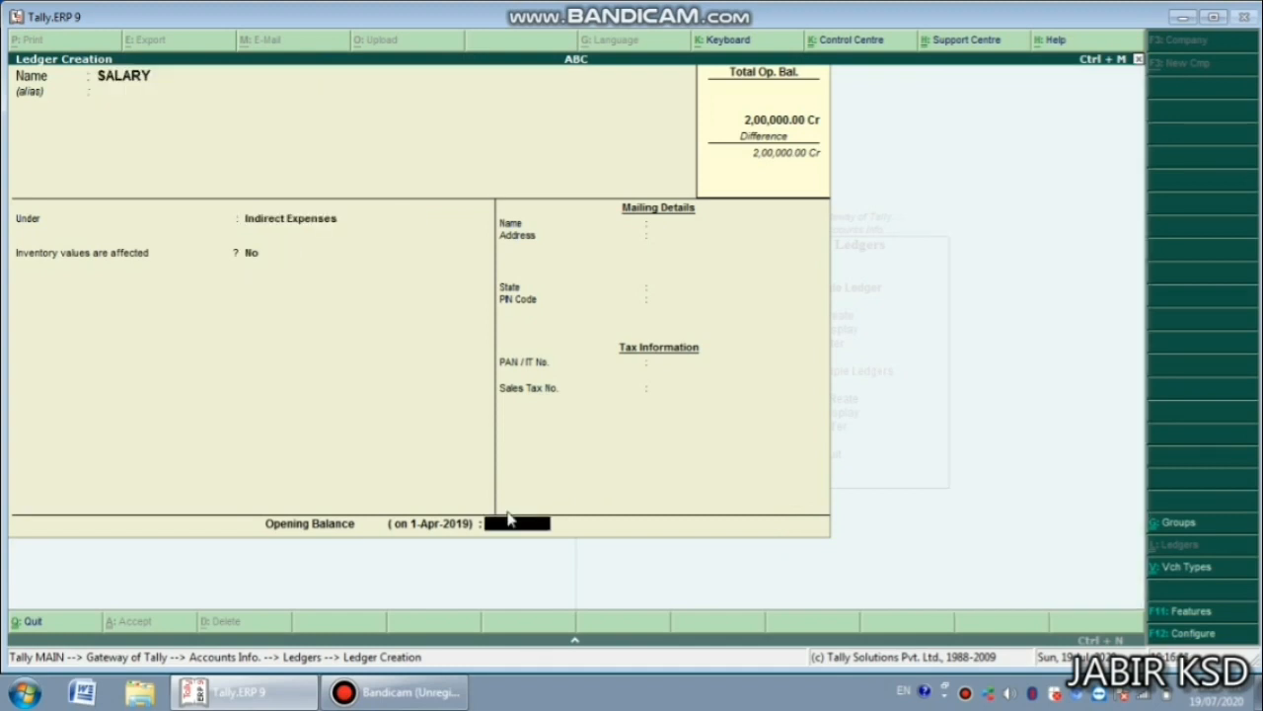
Set the SALARY ledger's opening balance to 3000 Dr, save it and leave ledger creation.
text(3000)
key(Return)
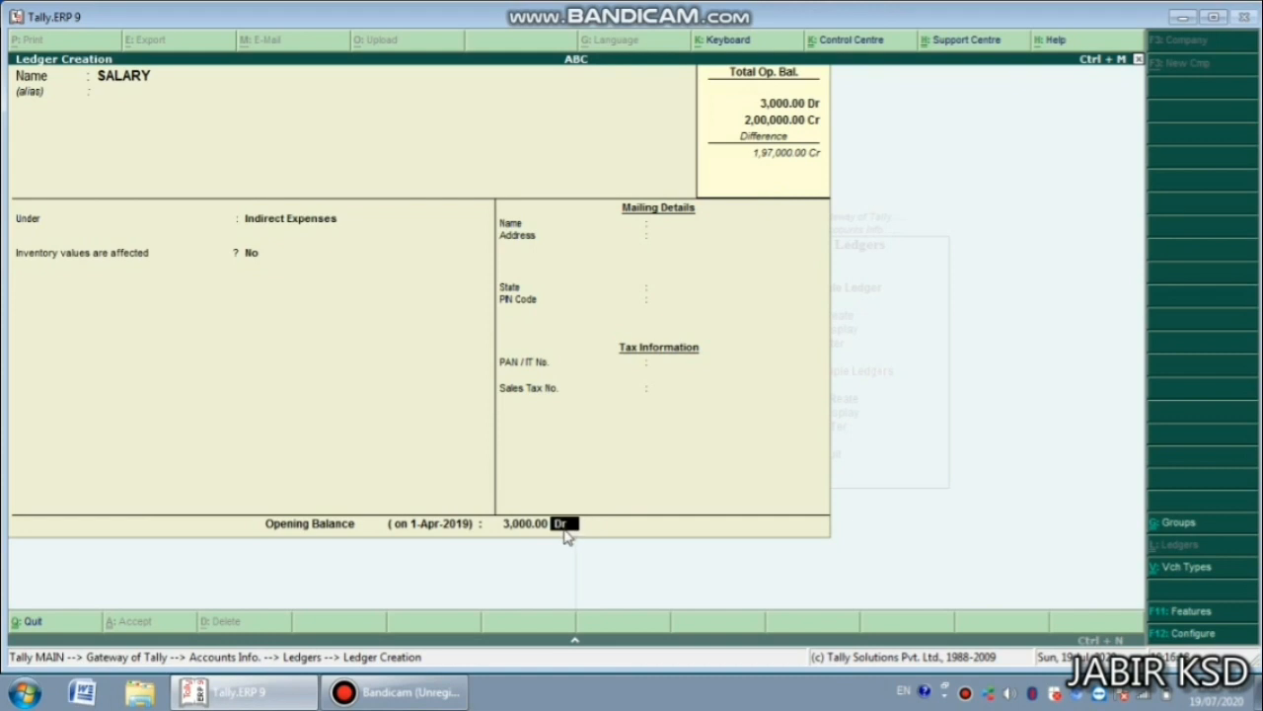
key(Return)
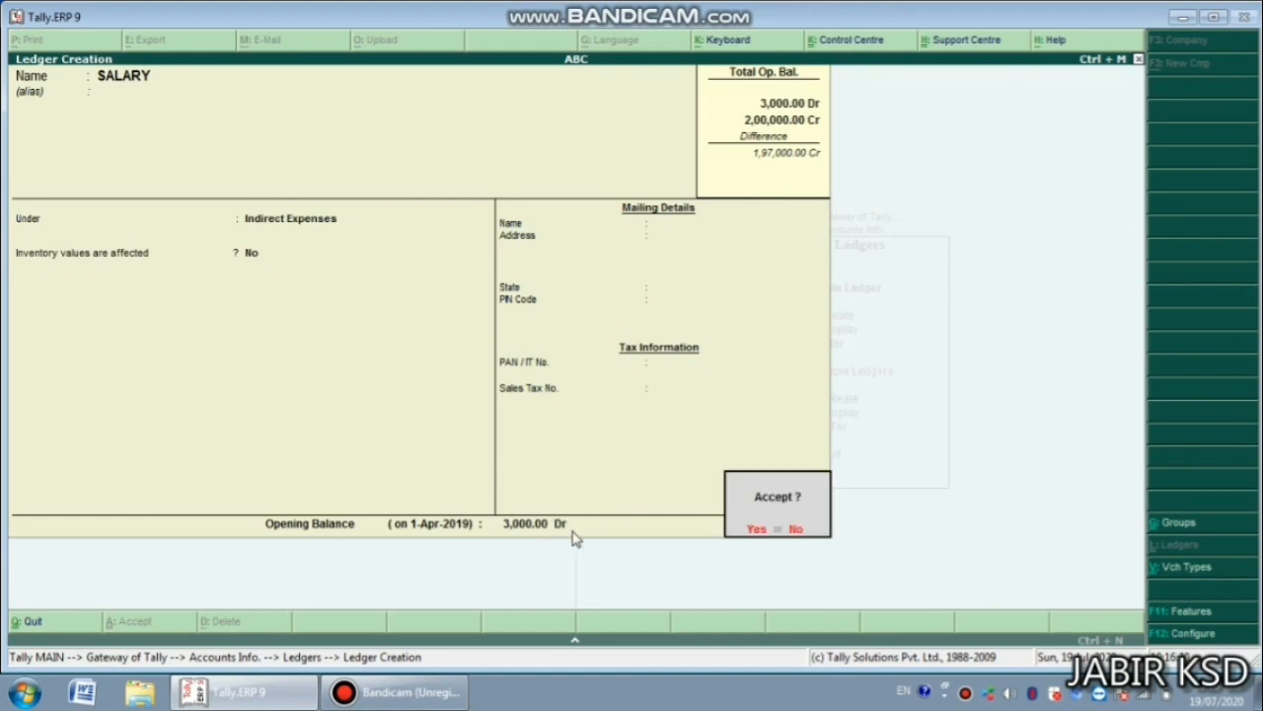
key(Return)
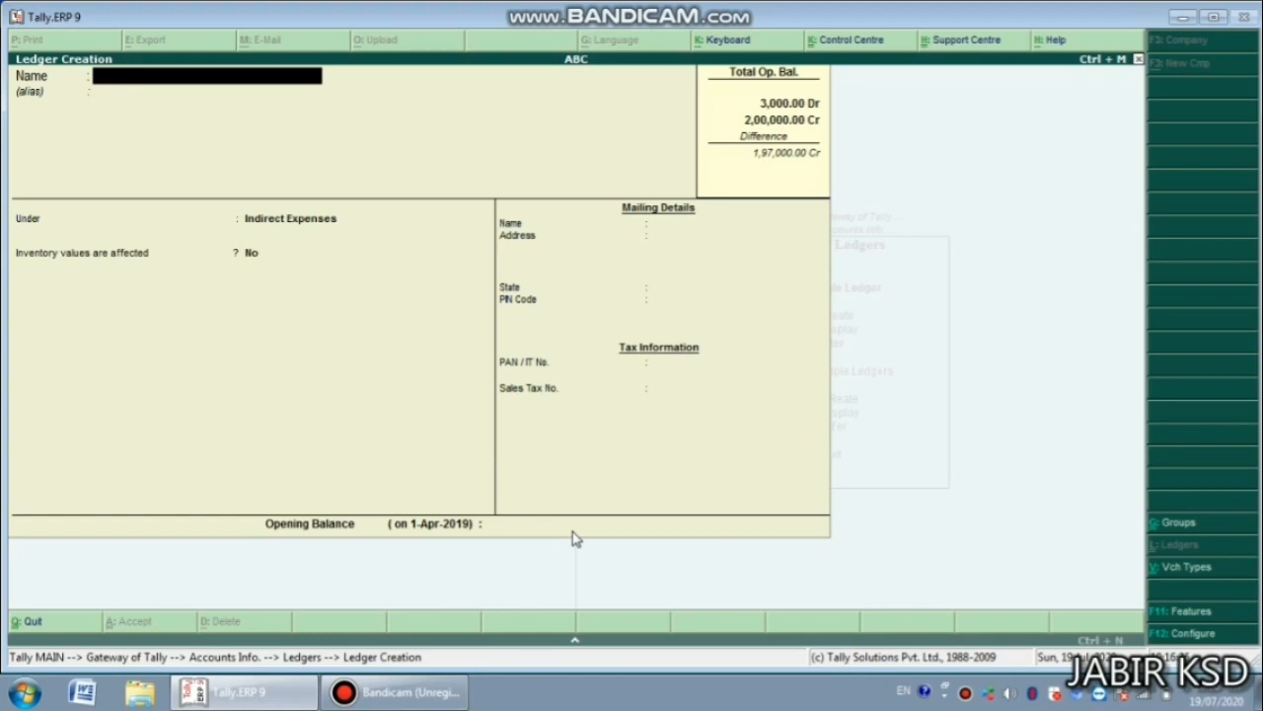
key(Escape)
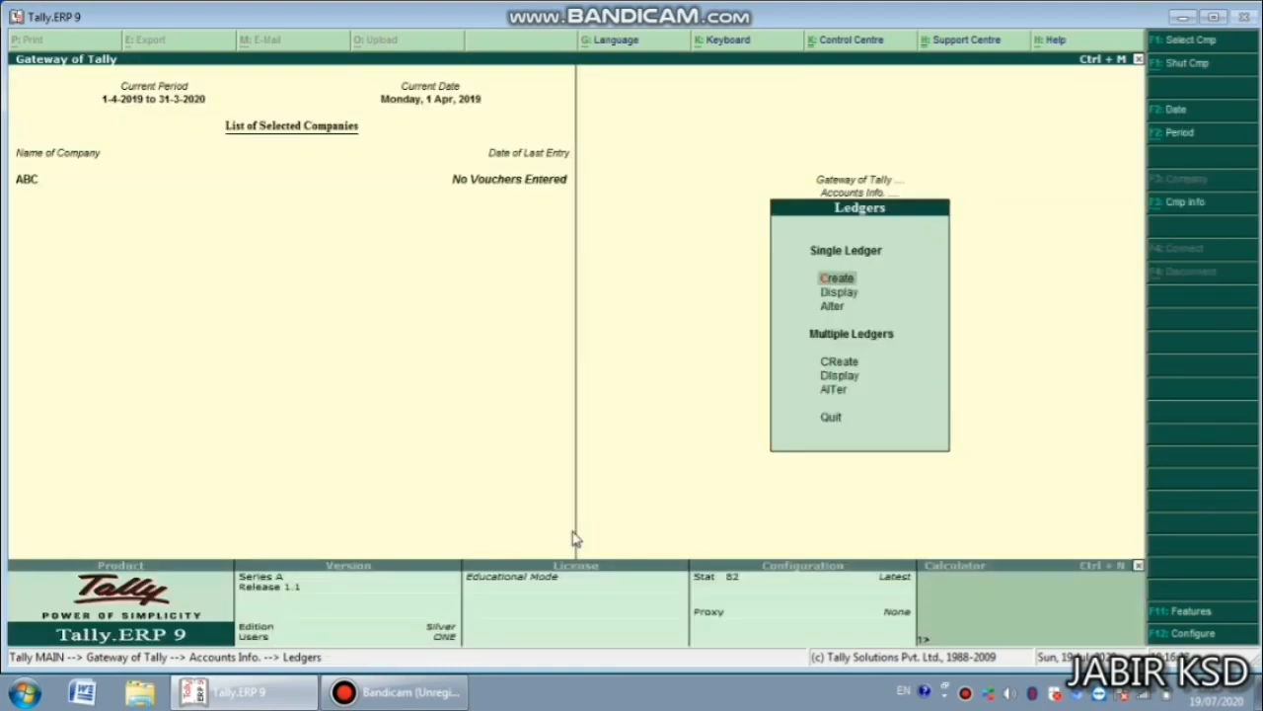
Check the list of single ledgers for the newly created ones, then return to the Gateway of Tally.
click(842, 293)
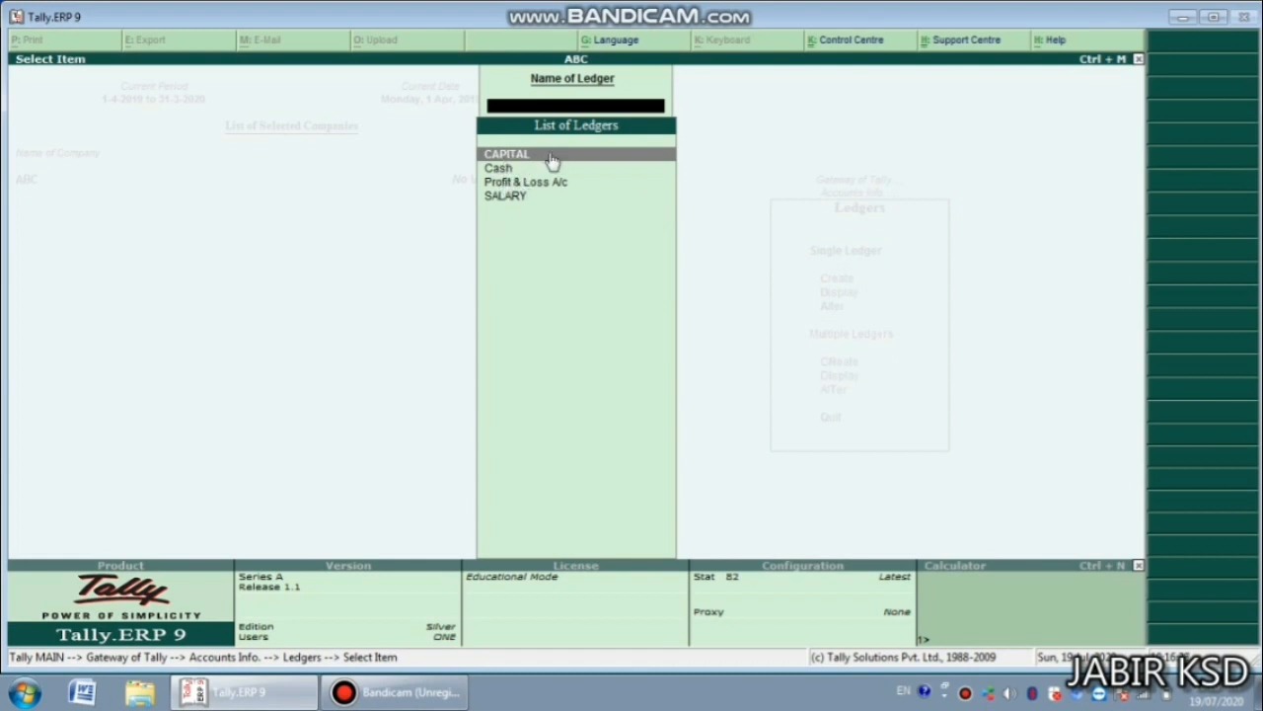
key(Escape)
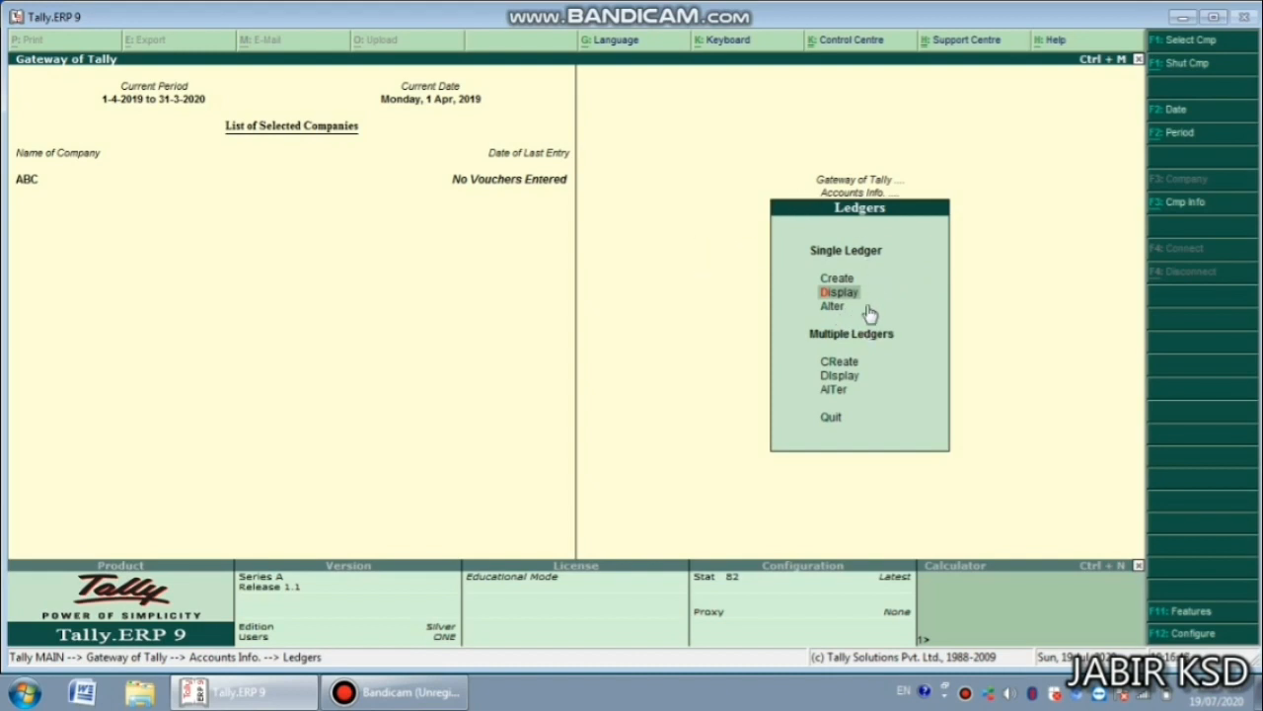
key(Escape)
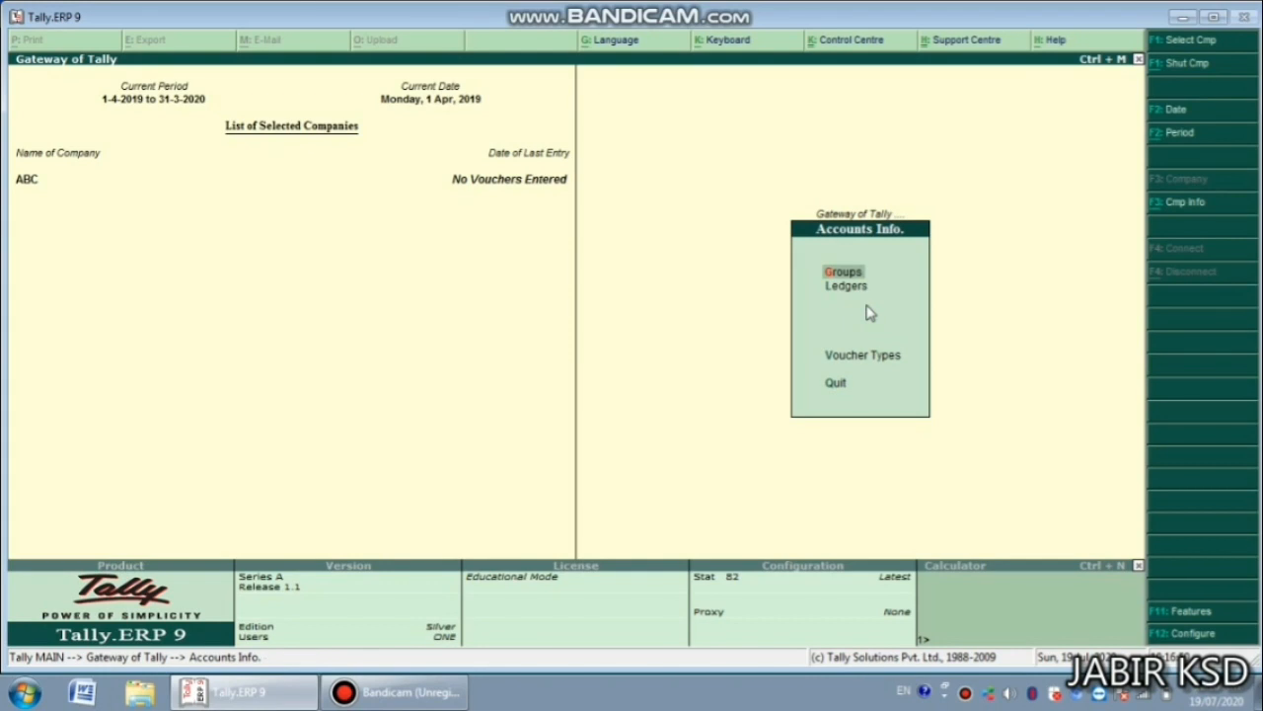
key(Escape)
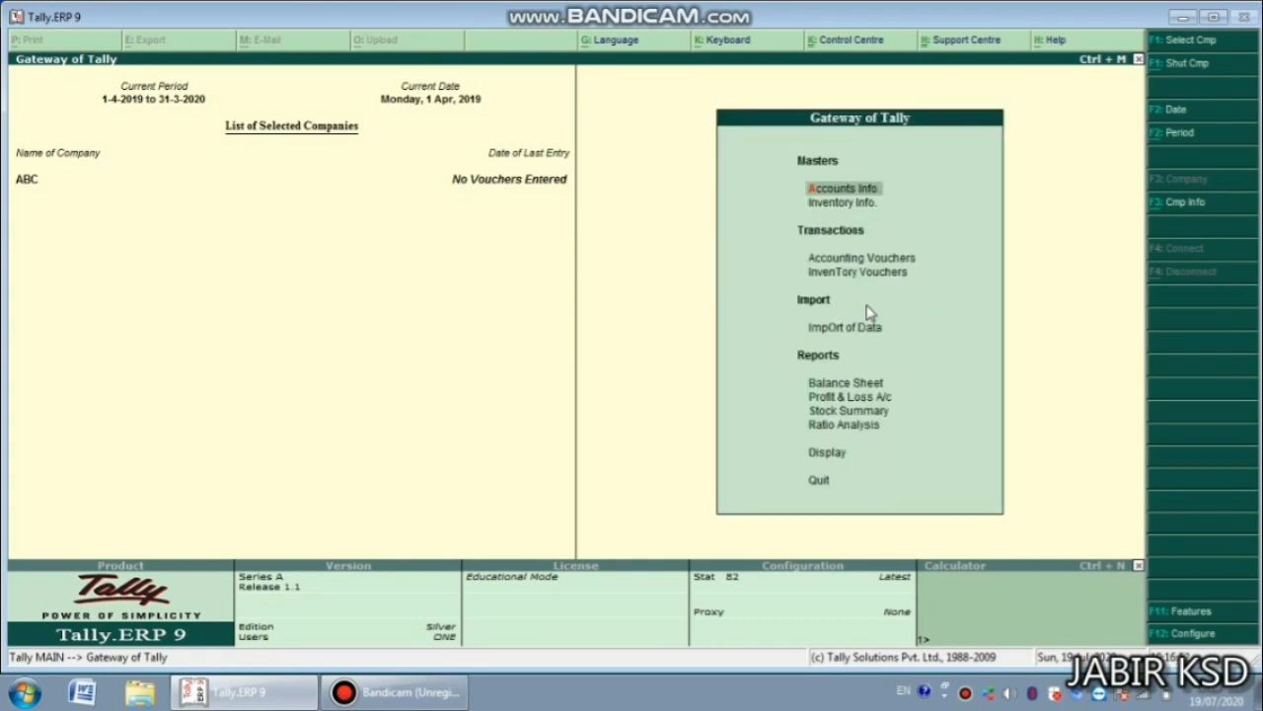